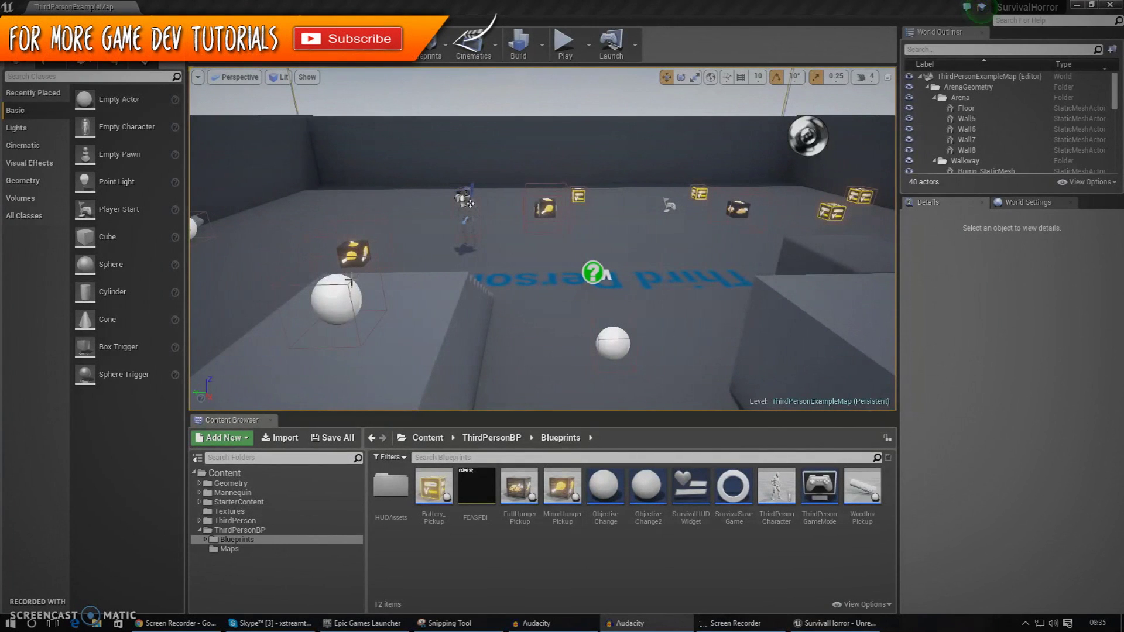
# Step: Fly the camera around the level, then play-test by walking the player around the arena and up the stairs
pyautogui.moveTo(351, 324); pyautogui.dragTo(295, 348, button='right')
pyautogui.moveTo(544, 240); pyautogui.dragTo(361, 294, button='right')
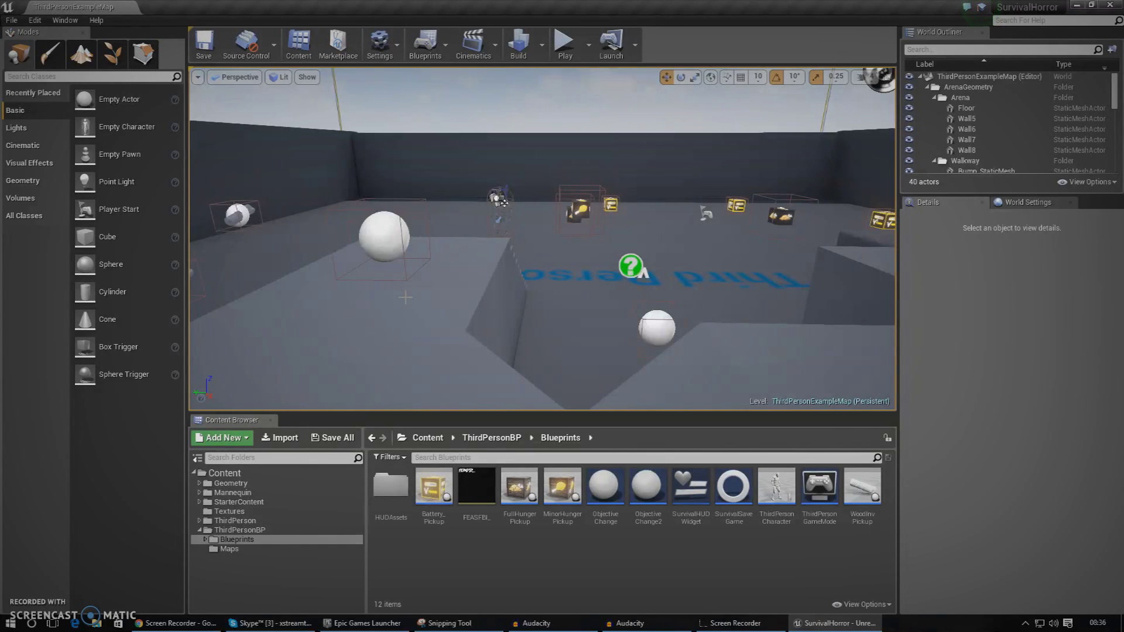
pyautogui.click(565, 41)
pyautogui.press('w')
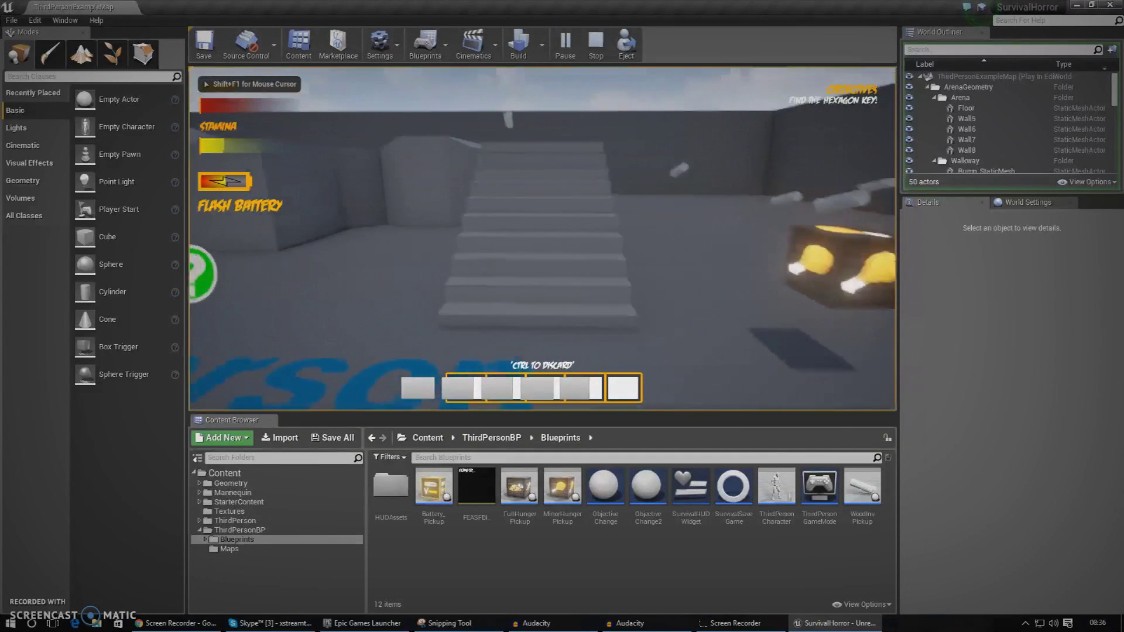
pyautogui.press('w')
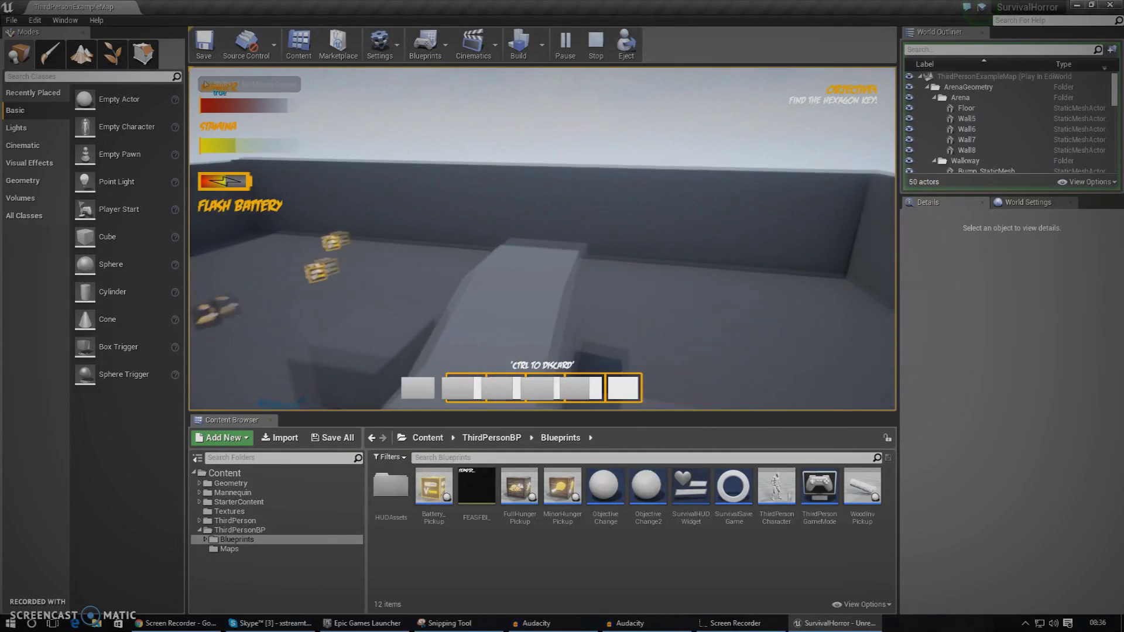
pyautogui.press('w')
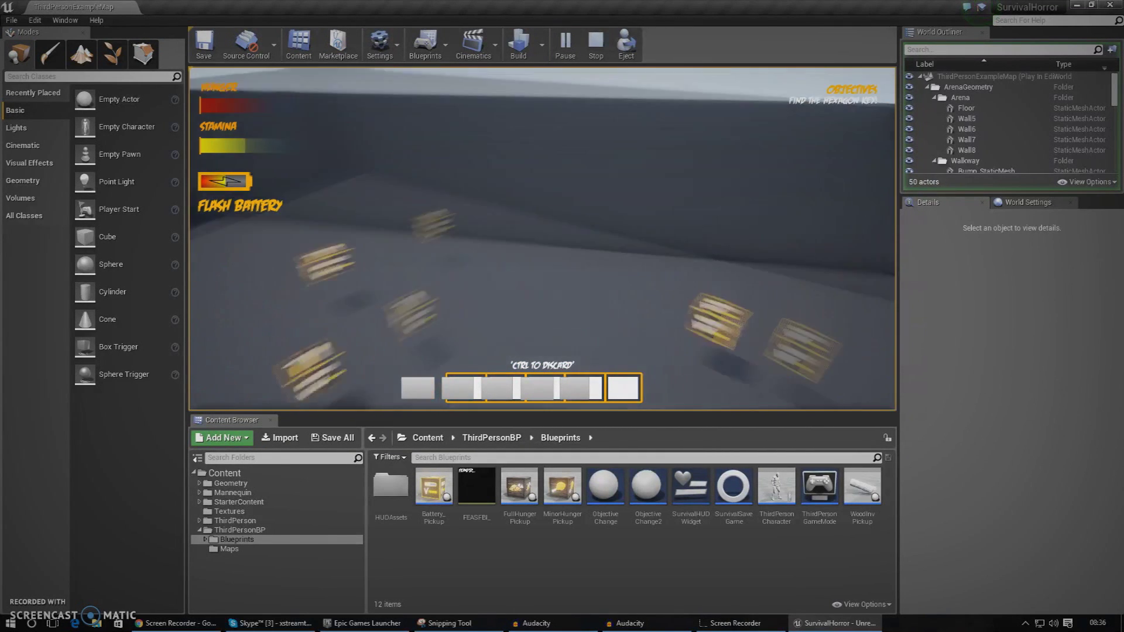
pyautogui.press('w')
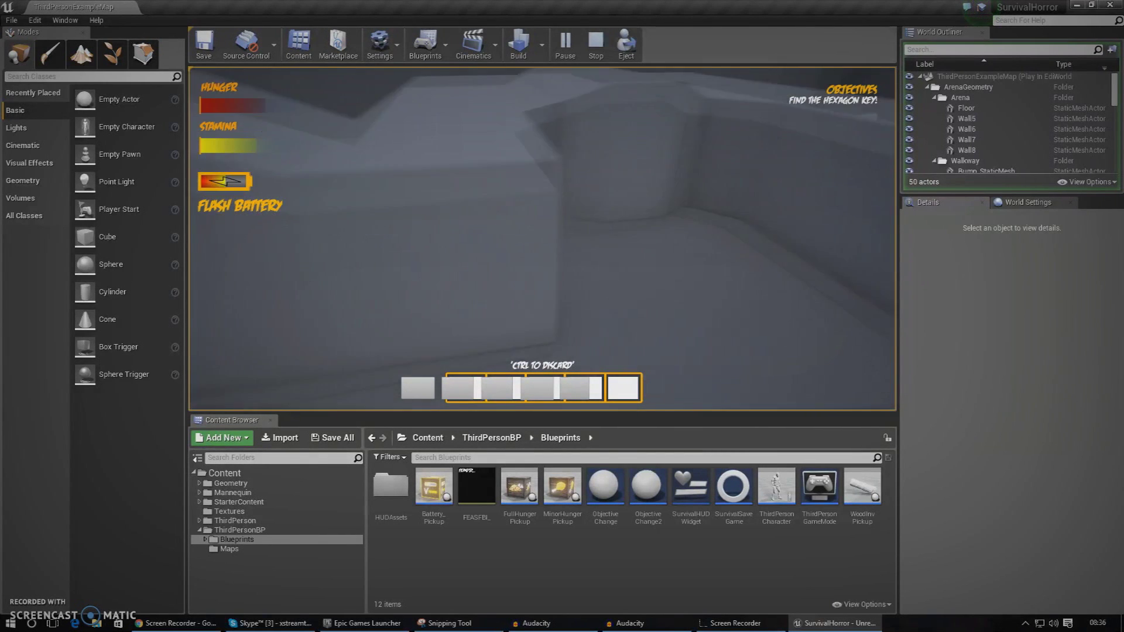
pyautogui.press('w')
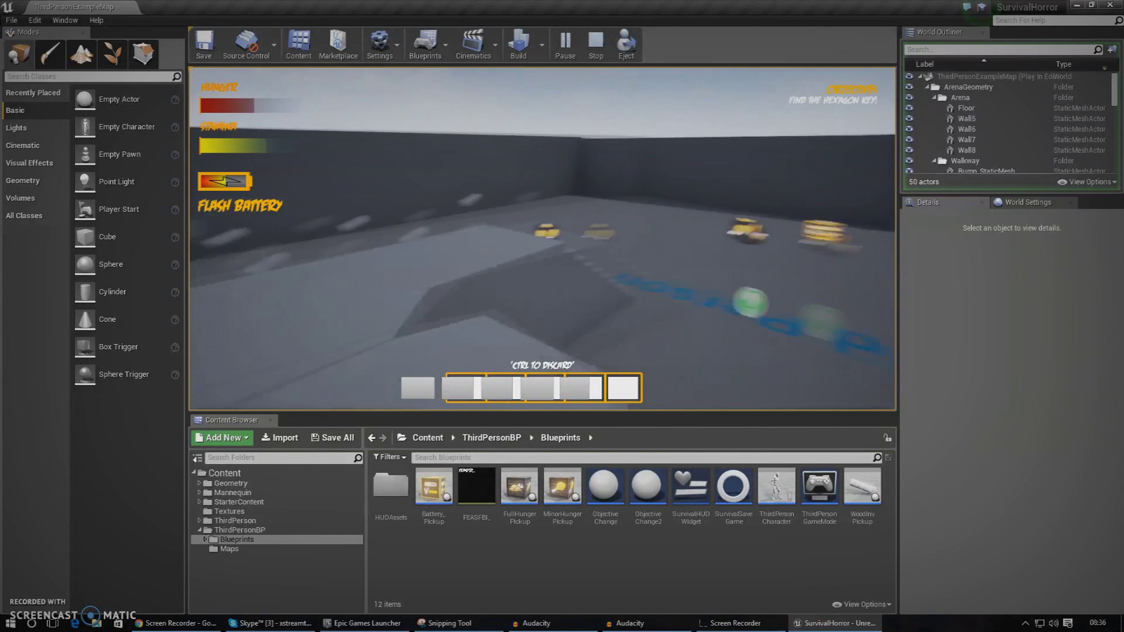
pyautogui.press('w')
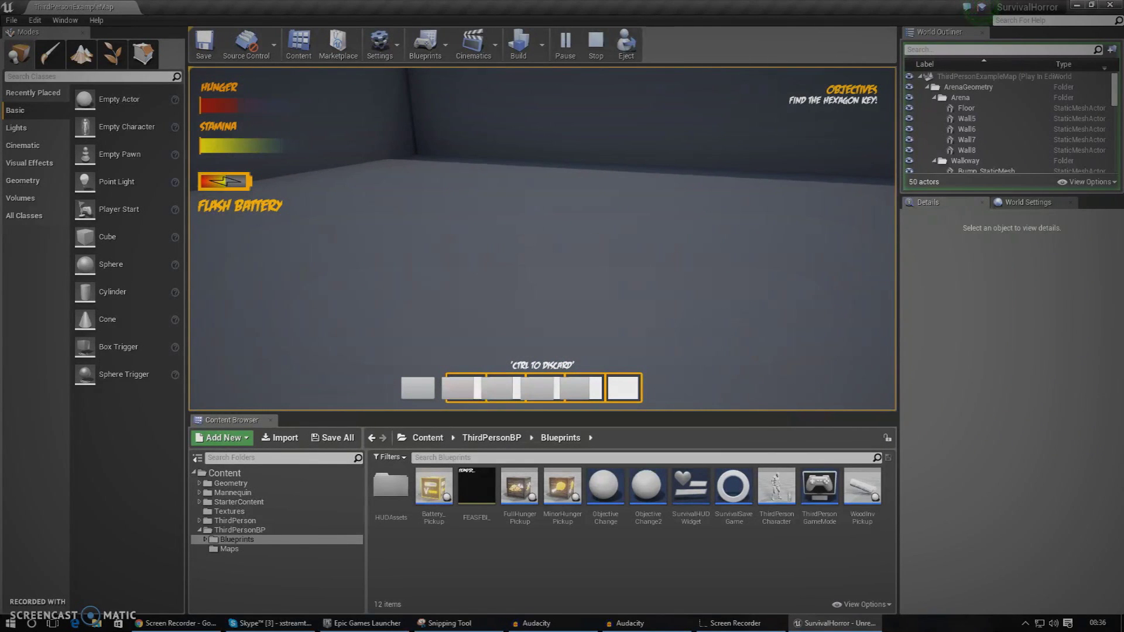
pyautogui.press('w')
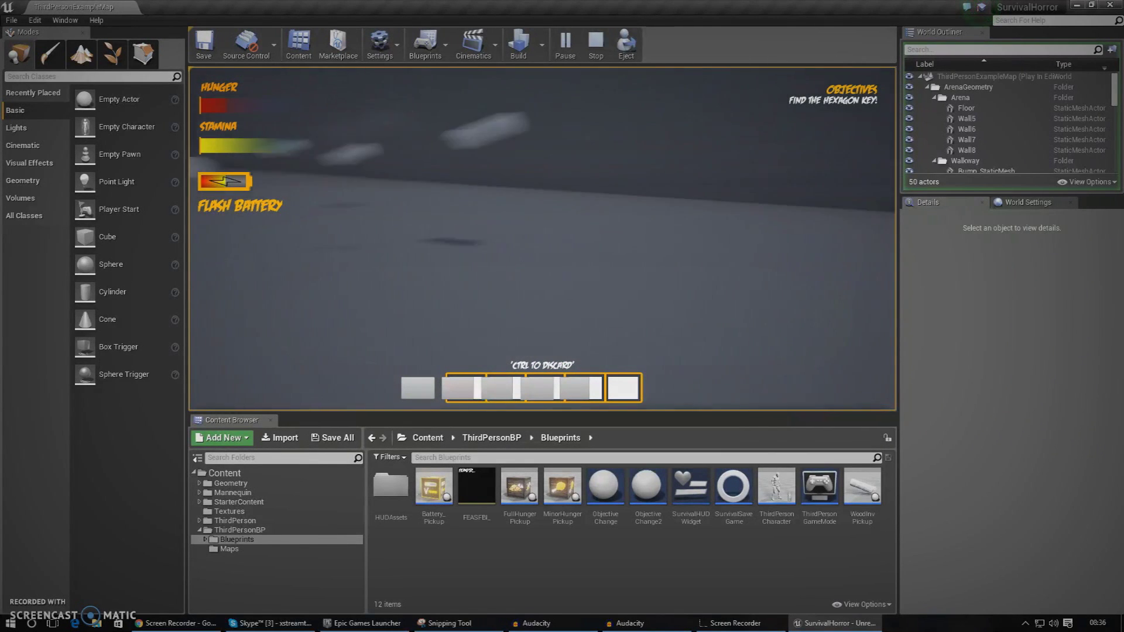
pyautogui.press('w')
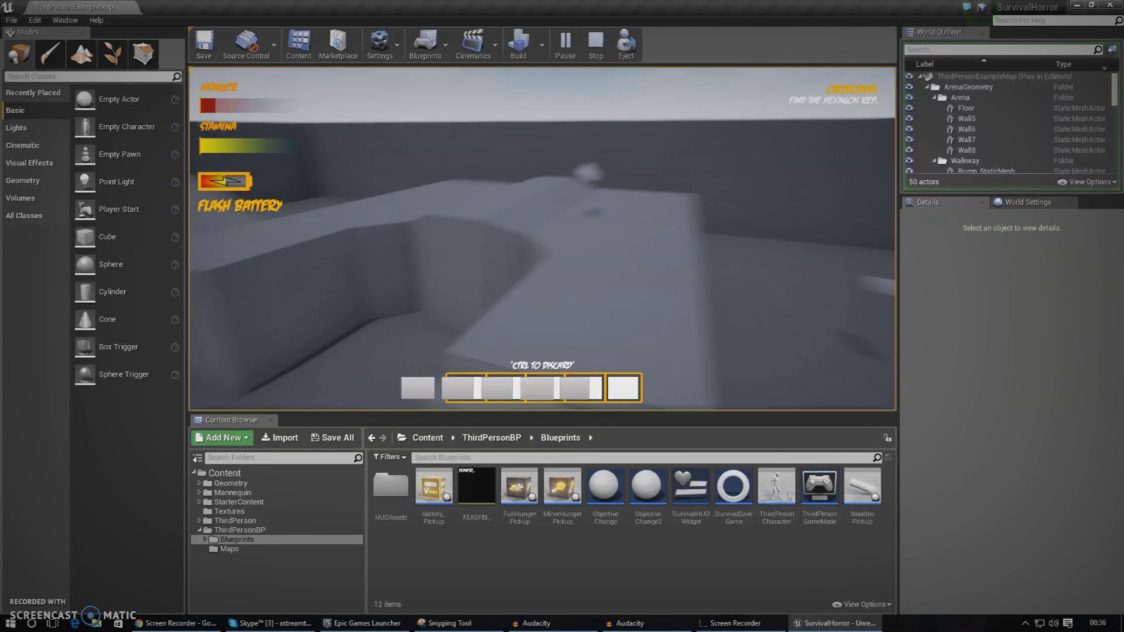
pyautogui.press('w')
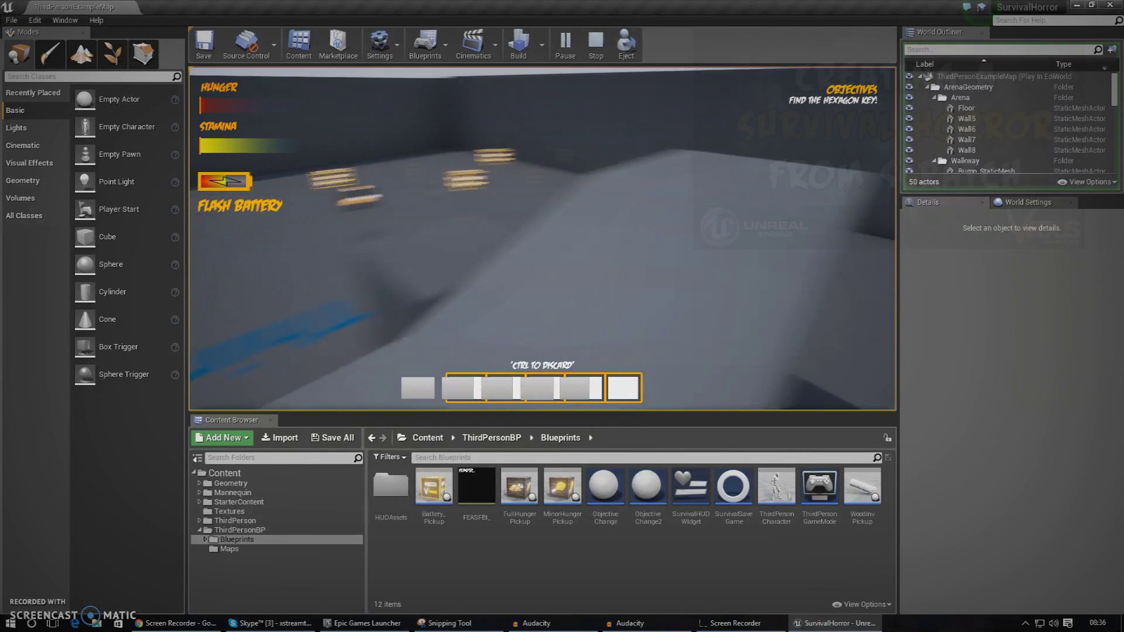
pyautogui.press('Escape')
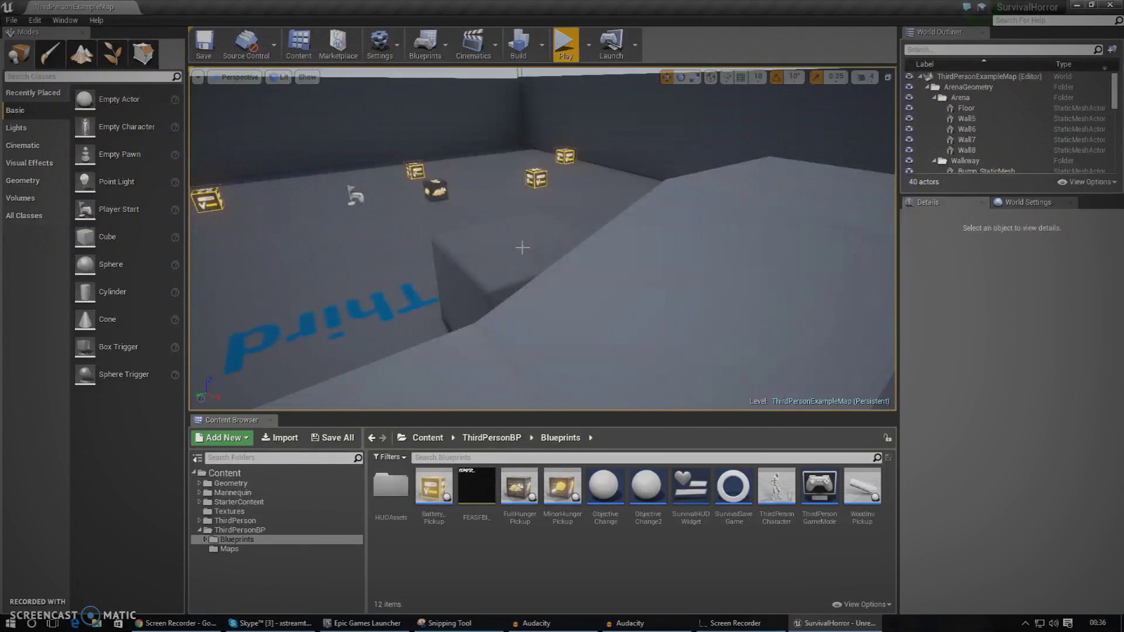
# Step: Open SurvivalHUDWidget, zoom in on the inventory bar and select the first slot button
pyautogui.doubleClick(691, 492)
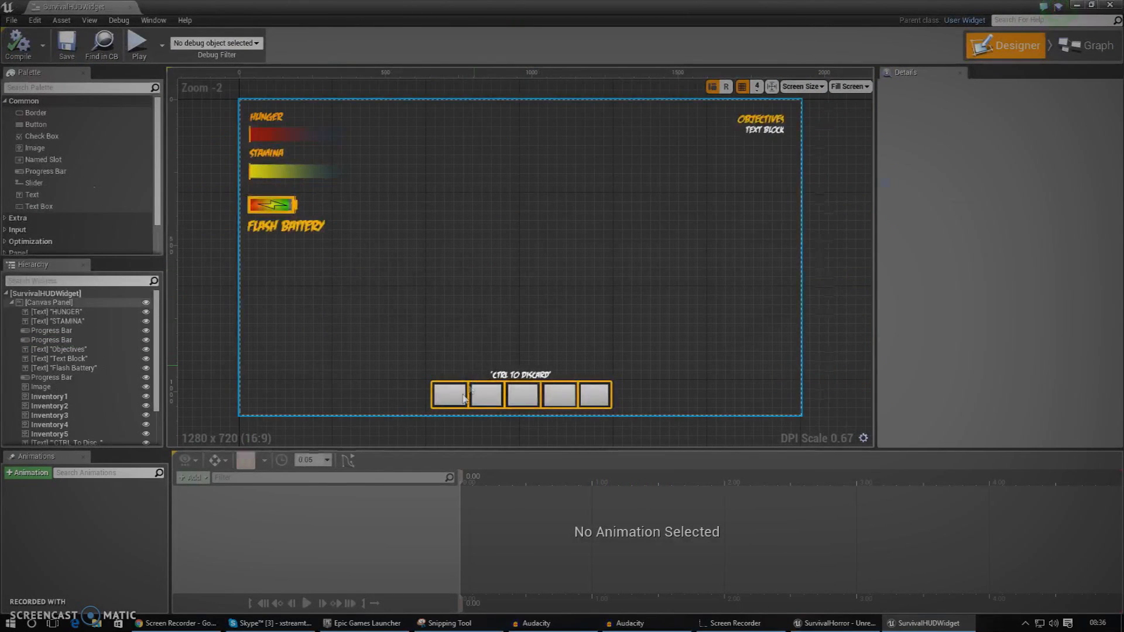
pyautogui.scroll(3, 471, 386)
pyautogui.moveTo(490, 385); pyautogui.dragTo(491, 273, button='right')
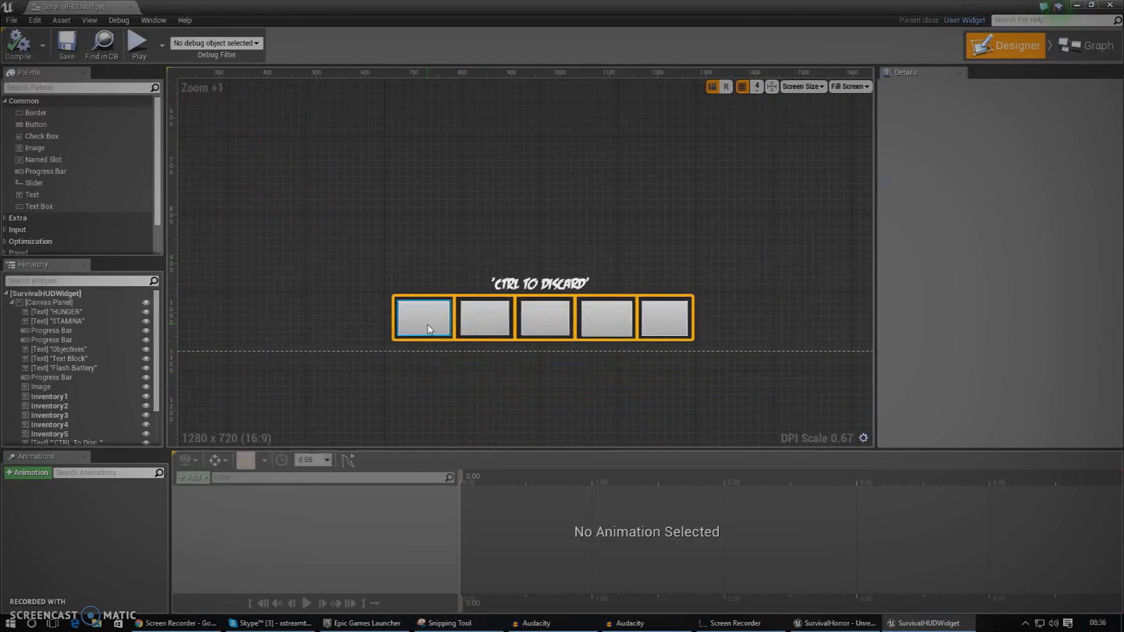
pyautogui.click(421, 319)
pyautogui.scroll(4, 641, 302)
pyautogui.moveTo(637, 316); pyautogui.dragTo(674, 224, button='right')
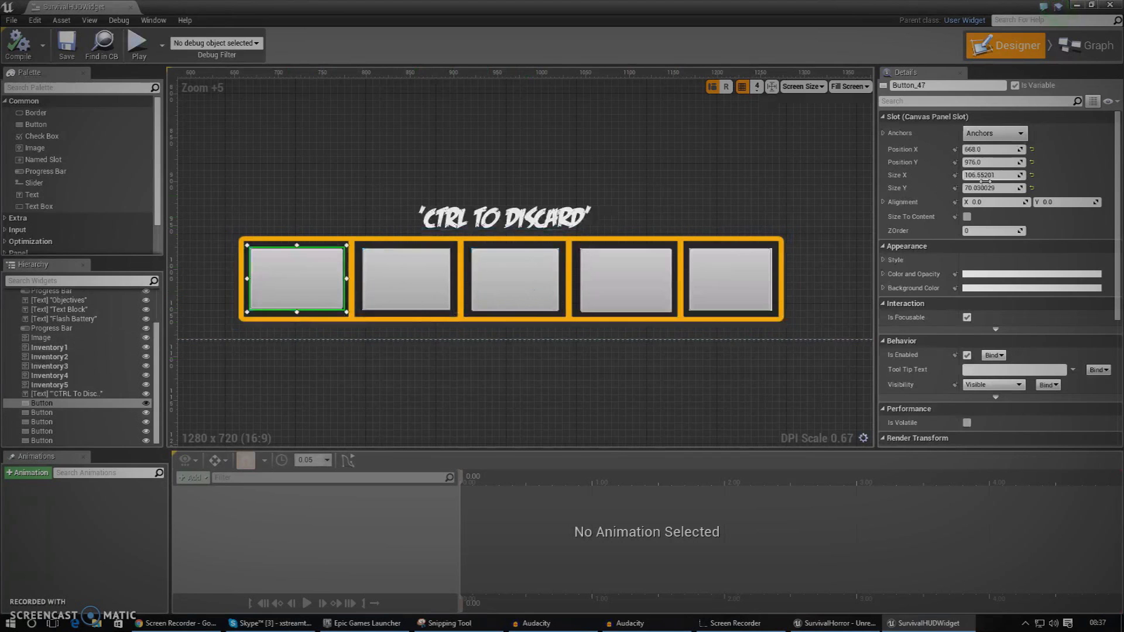
# Step: Glance at the first button's anchor presets, play-test the HUD, then restore the widget editor
pyautogui.click(998, 138)
pyautogui.click(998, 138)
pyautogui.moveTo(515, 5); pyautogui.dragTo(99, 219)
pyautogui.click(380, 223)
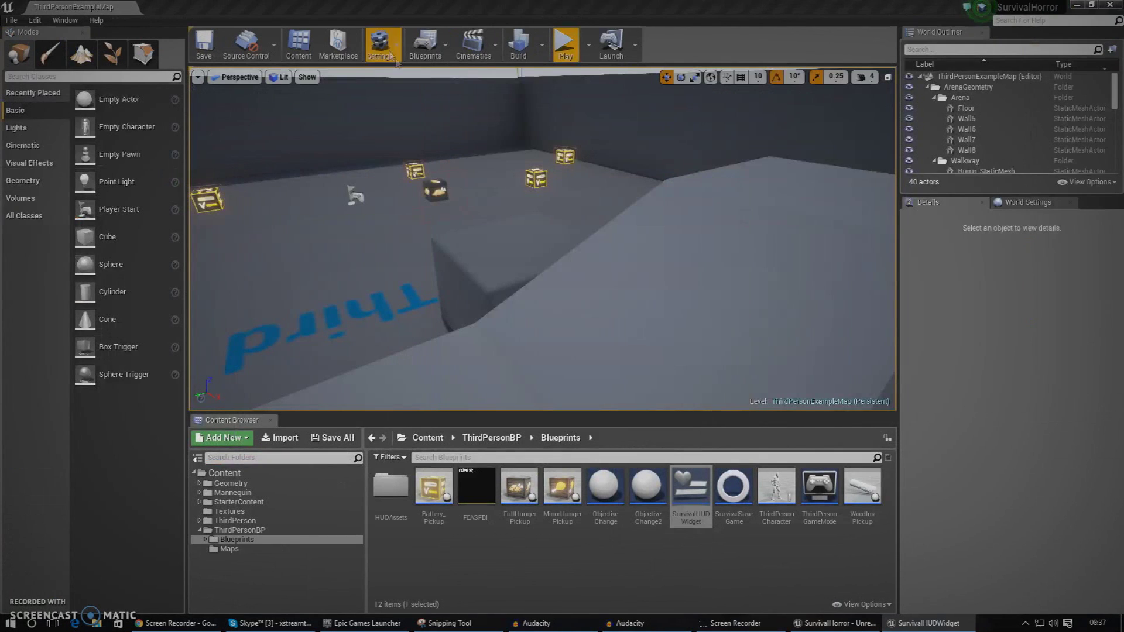
pyautogui.click(565, 46)
pyautogui.press('Escape')
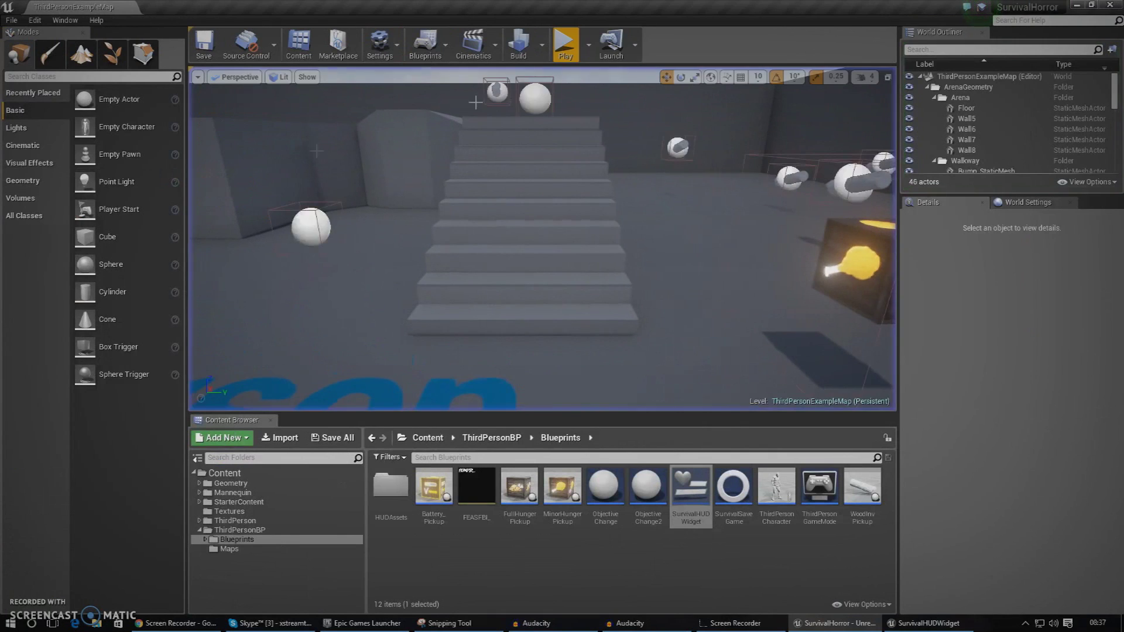
pyautogui.click(928, 623)
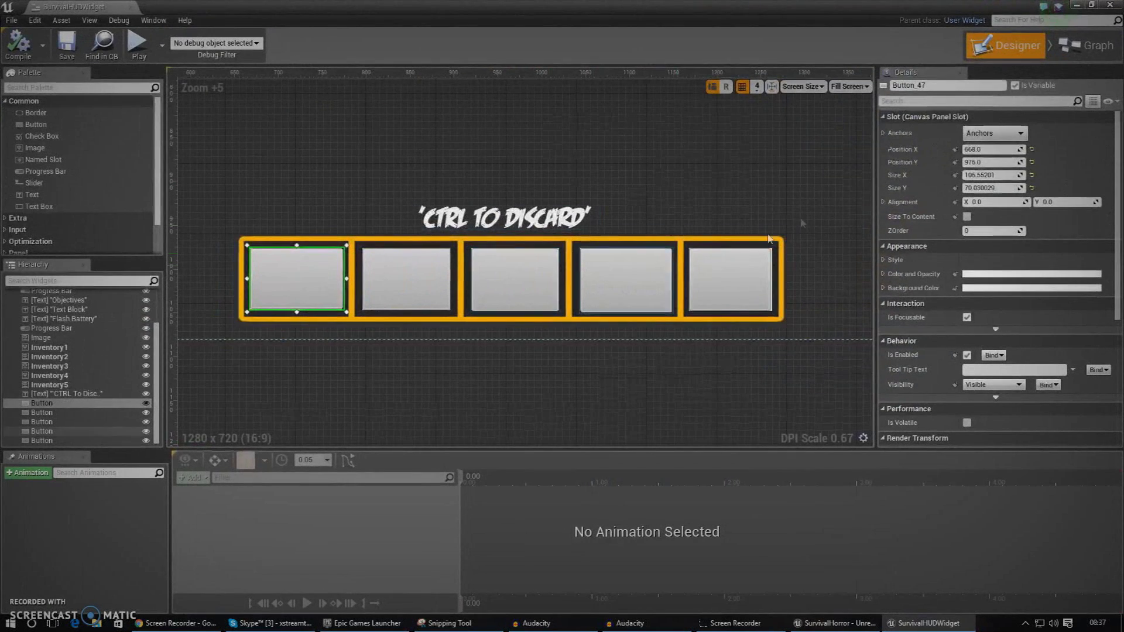
# Step: Anchor the first three inventory slot buttons to the bottom centre
pyautogui.click(1020, 132)
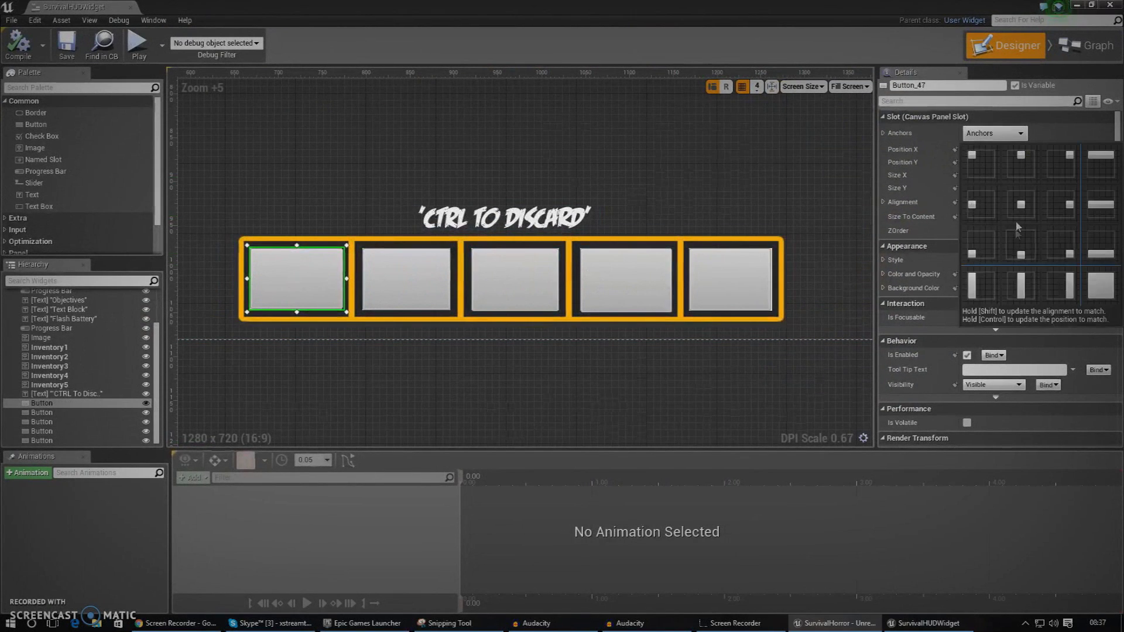
pyautogui.click(1019, 254)
pyautogui.click(413, 295)
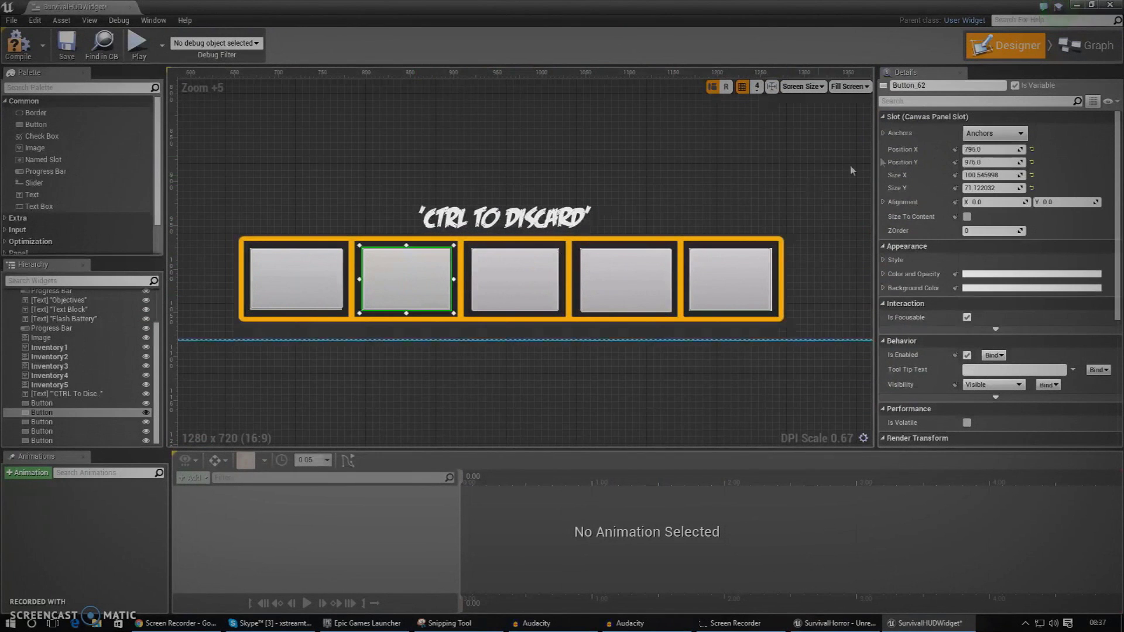
pyautogui.click(996, 134)
pyautogui.click(1015, 241)
pyautogui.click(513, 281)
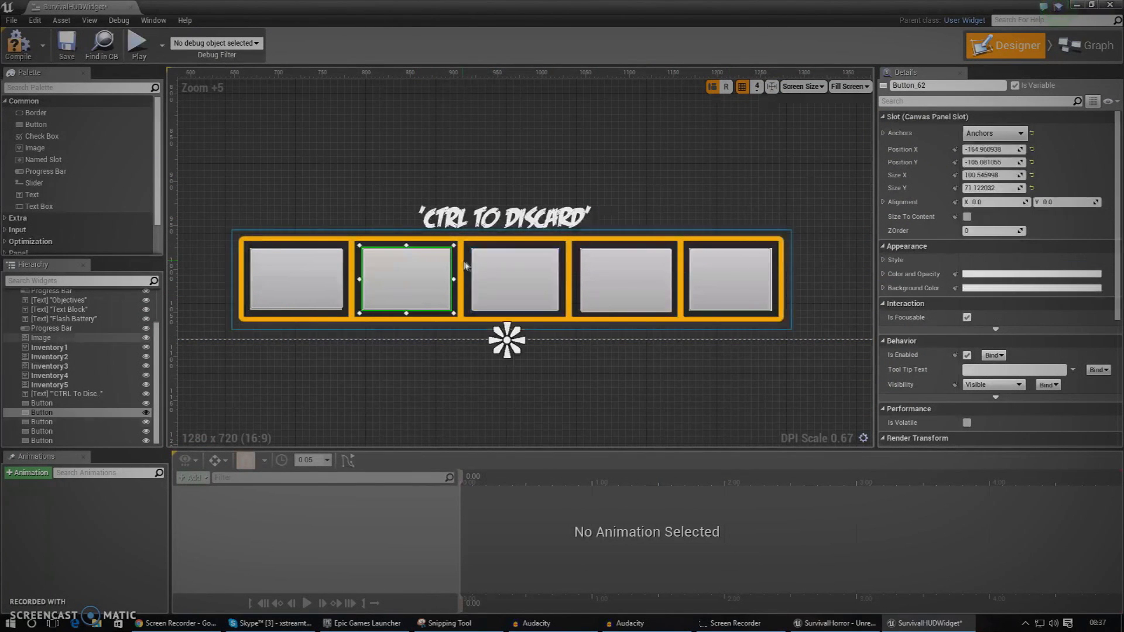
pyautogui.click(995, 133)
pyautogui.click(1018, 252)
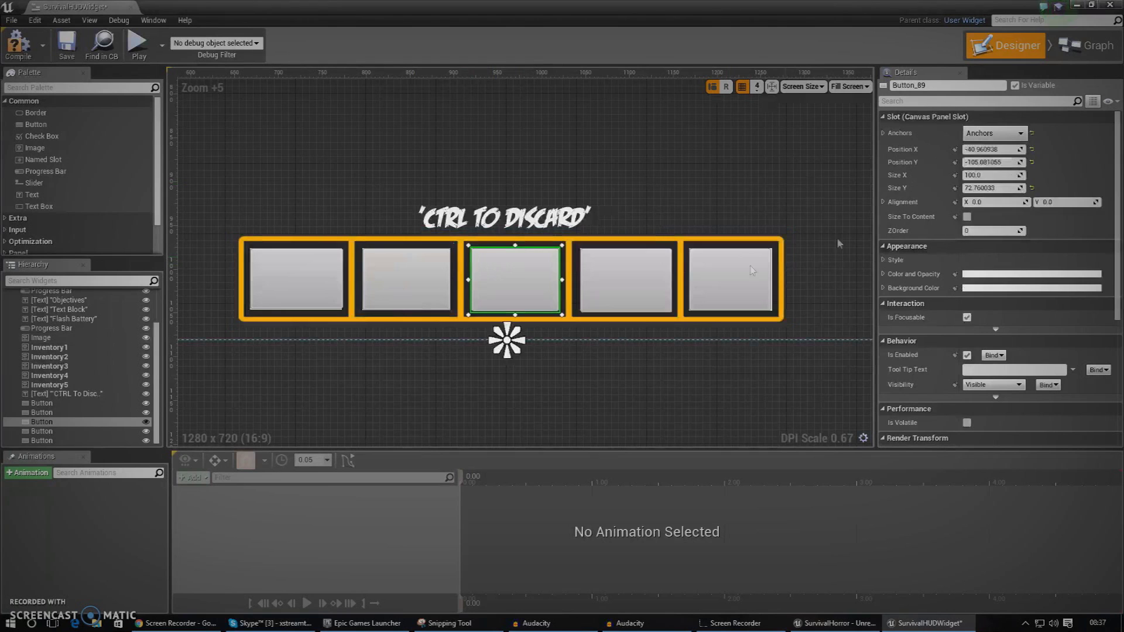
# Step: Anchor the fourth and fifth slot buttons to the bottom centre and compile the widget
pyautogui.click(650, 285)
pyautogui.click(995, 133)
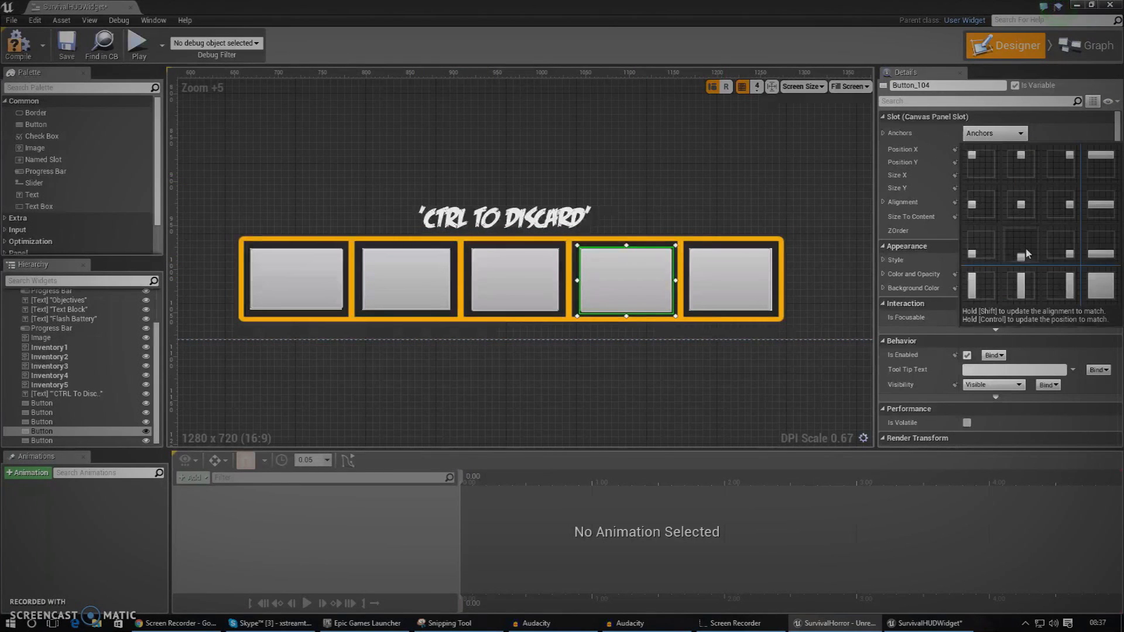
pyautogui.click(1023, 248)
pyautogui.click(728, 291)
pyautogui.click(996, 133)
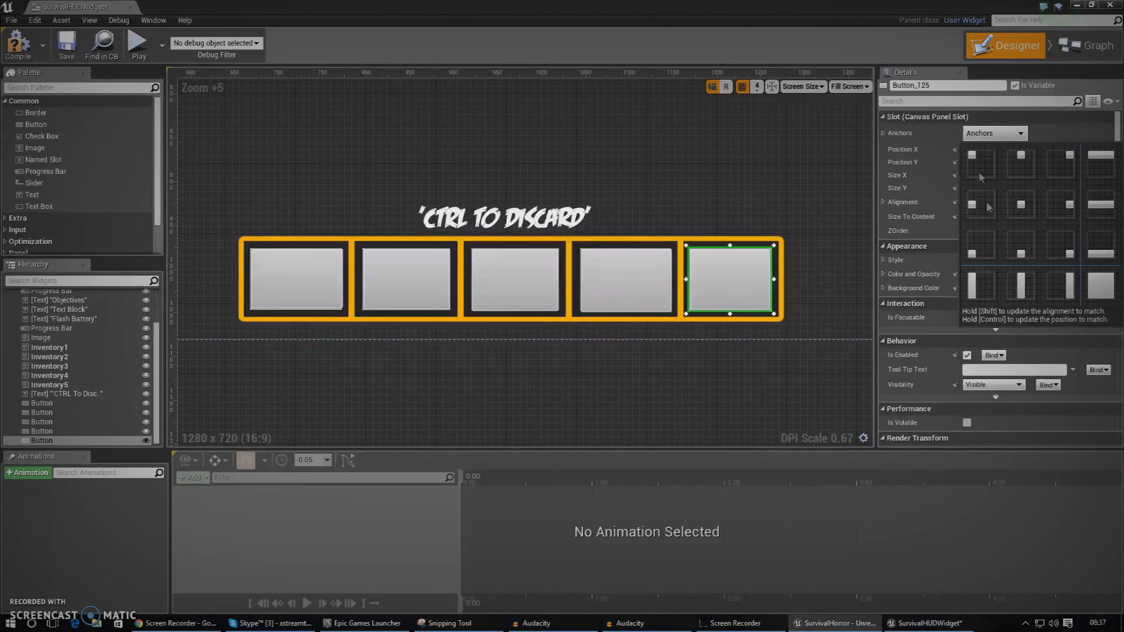
pyautogui.click(1024, 257)
pyautogui.click(25, 52)
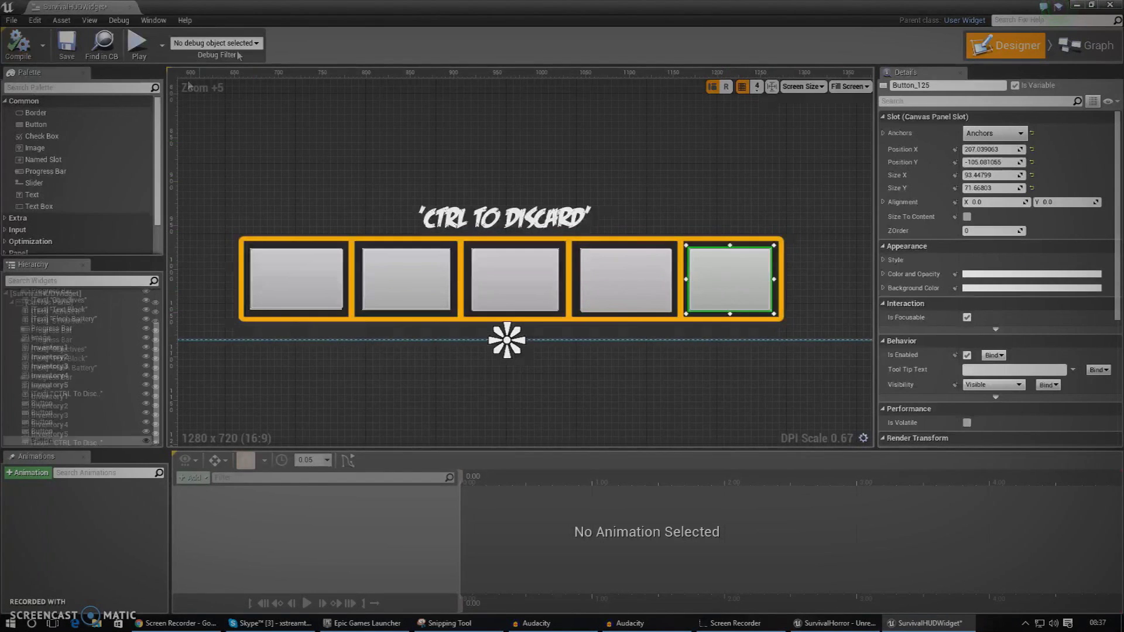
pyautogui.click(138, 44)
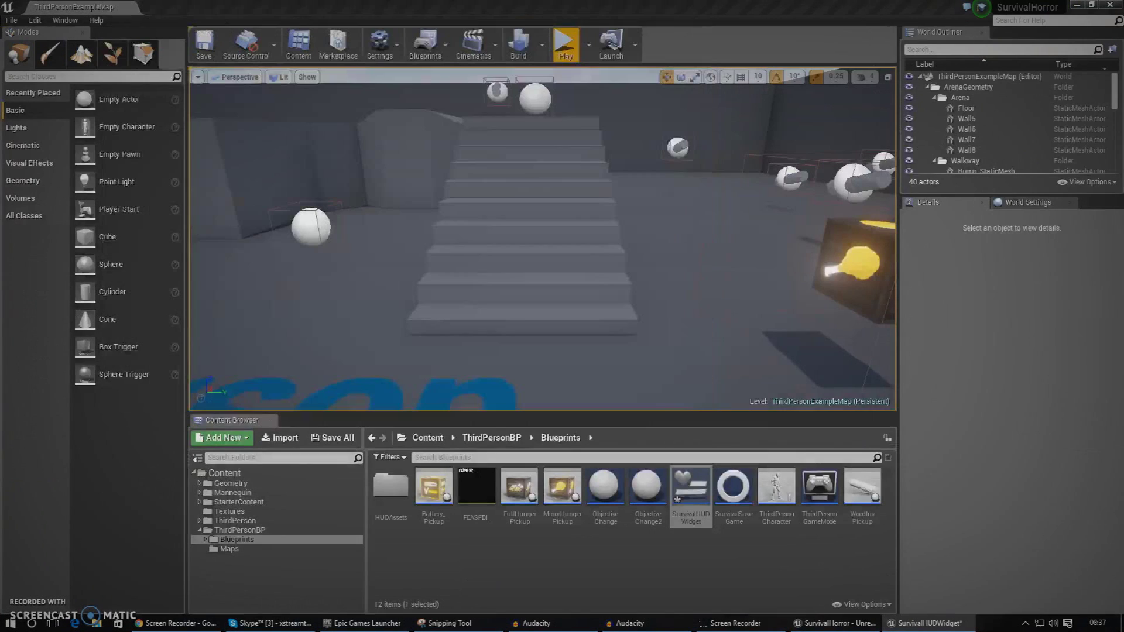
# Step: Play-test to confirm the inventory bar sits at the HUD's bottom centre, then reopen SurvivalHUDWidget
pyautogui.click(565, 45)
pyautogui.press('w')
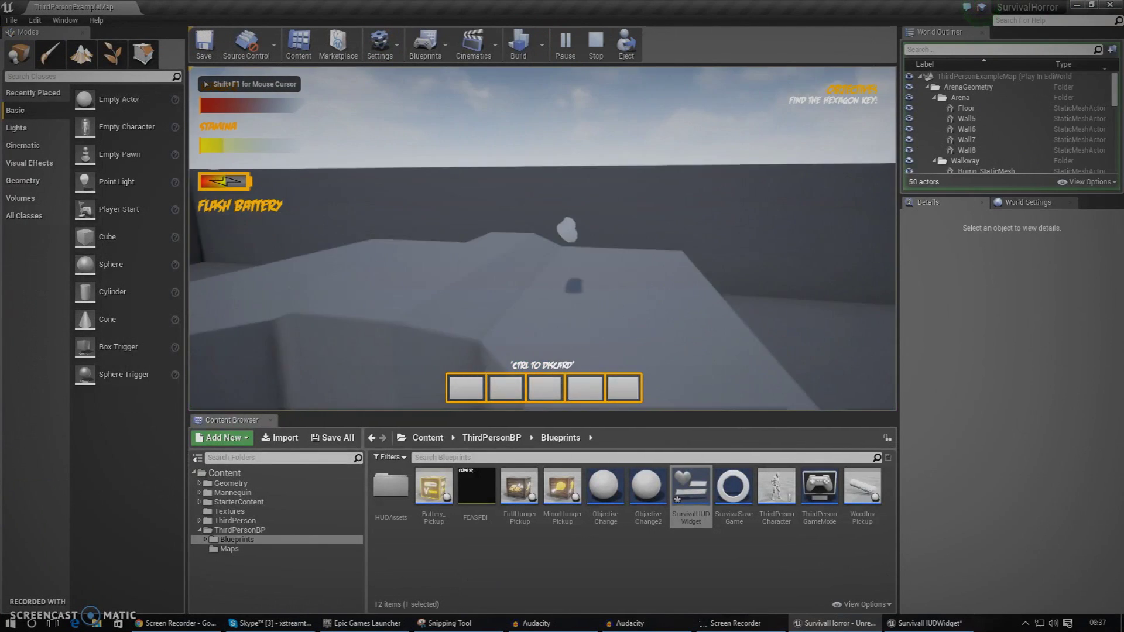
pyautogui.click(470, 381)
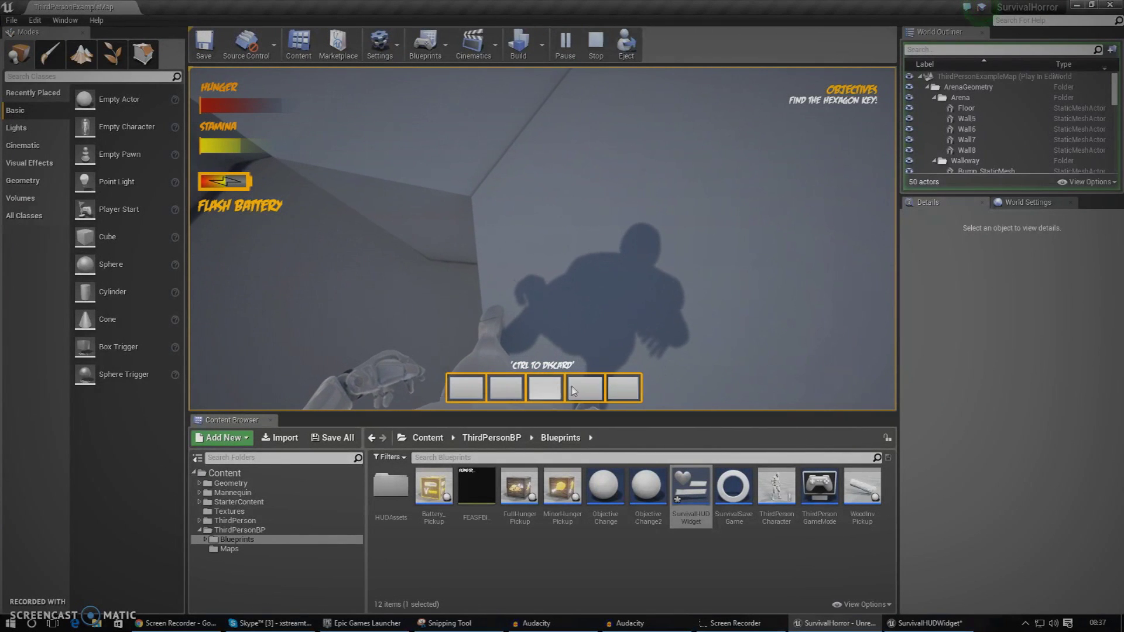
pyautogui.press('Escape')
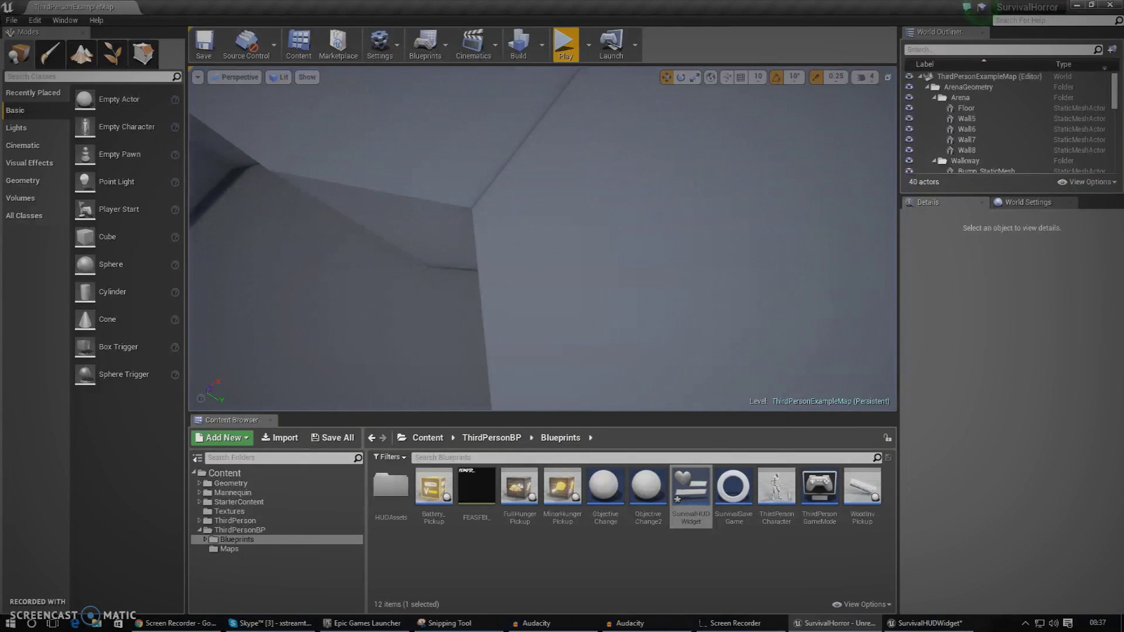
pyautogui.click(925, 623)
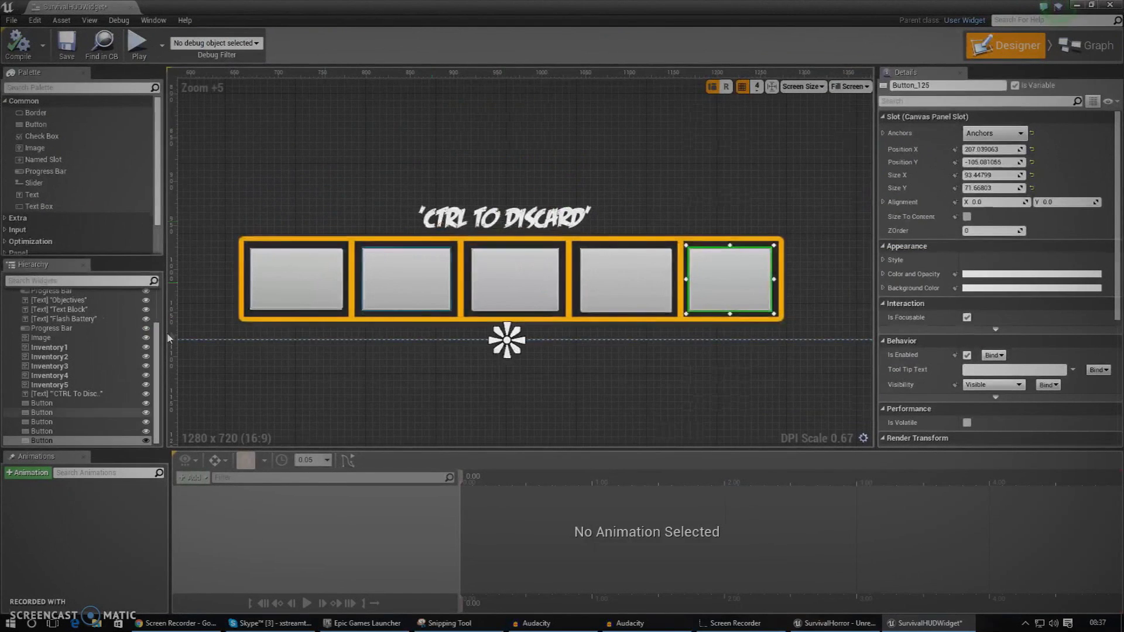
# Step: Rename the first two slot buttons to InvBtn1 and InvBtn2
pyautogui.click(58, 403)
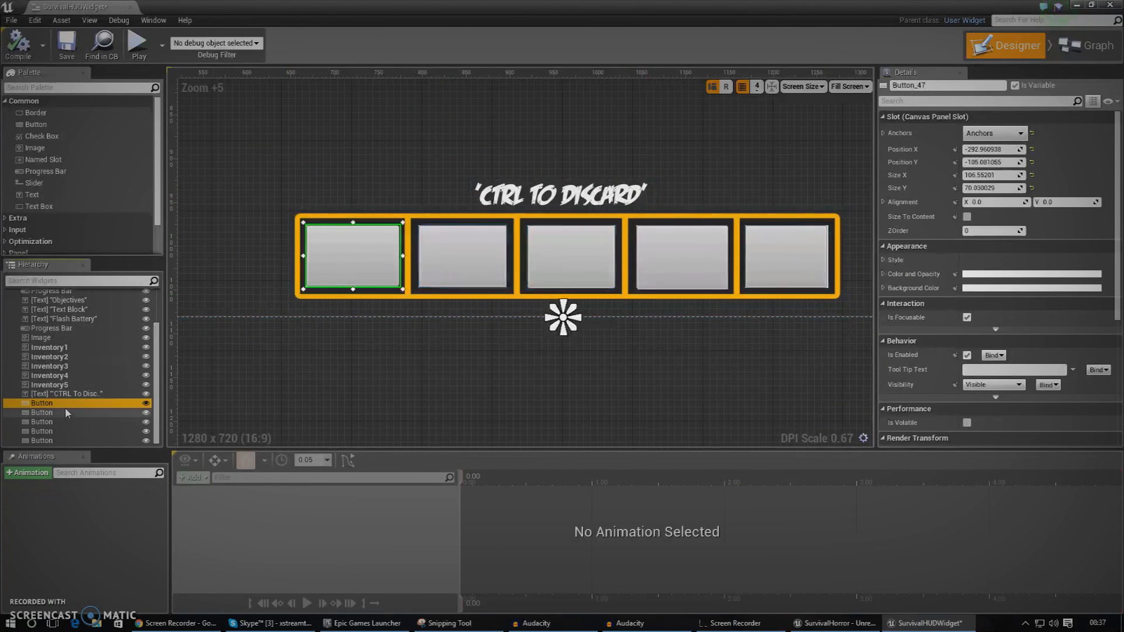
pyautogui.click(926, 86)
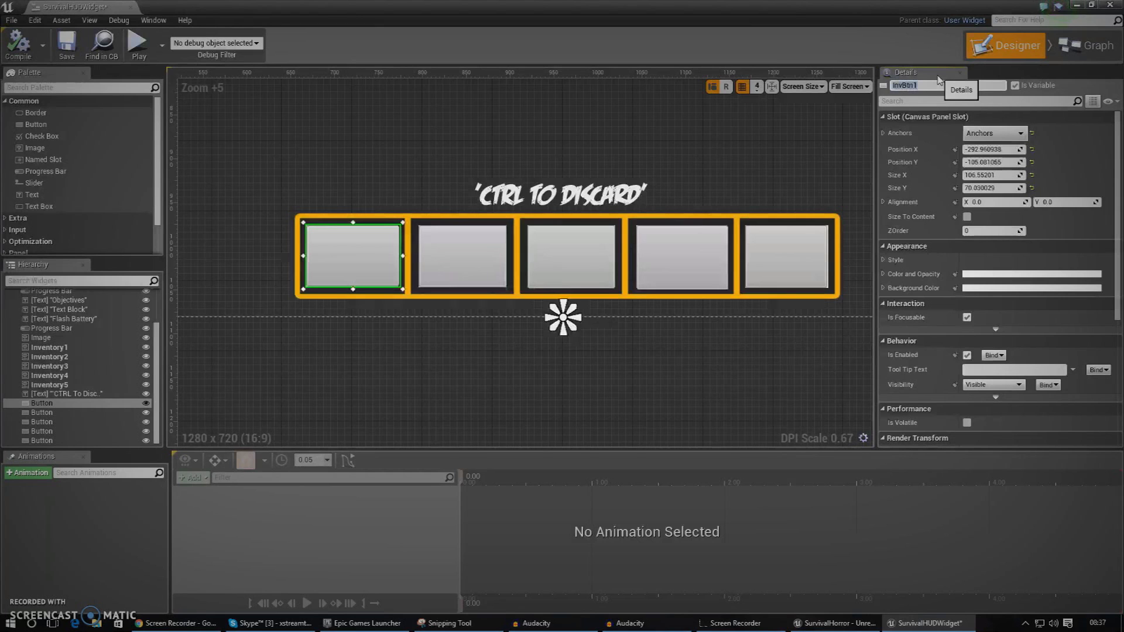
pyautogui.press('Return')
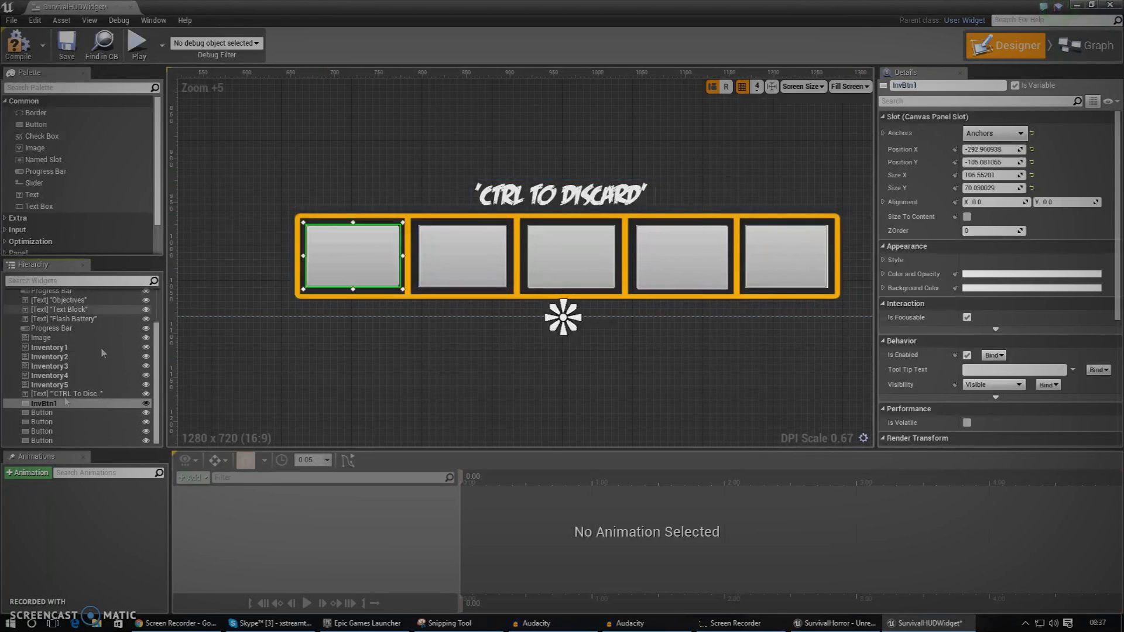
pyautogui.click(88, 412)
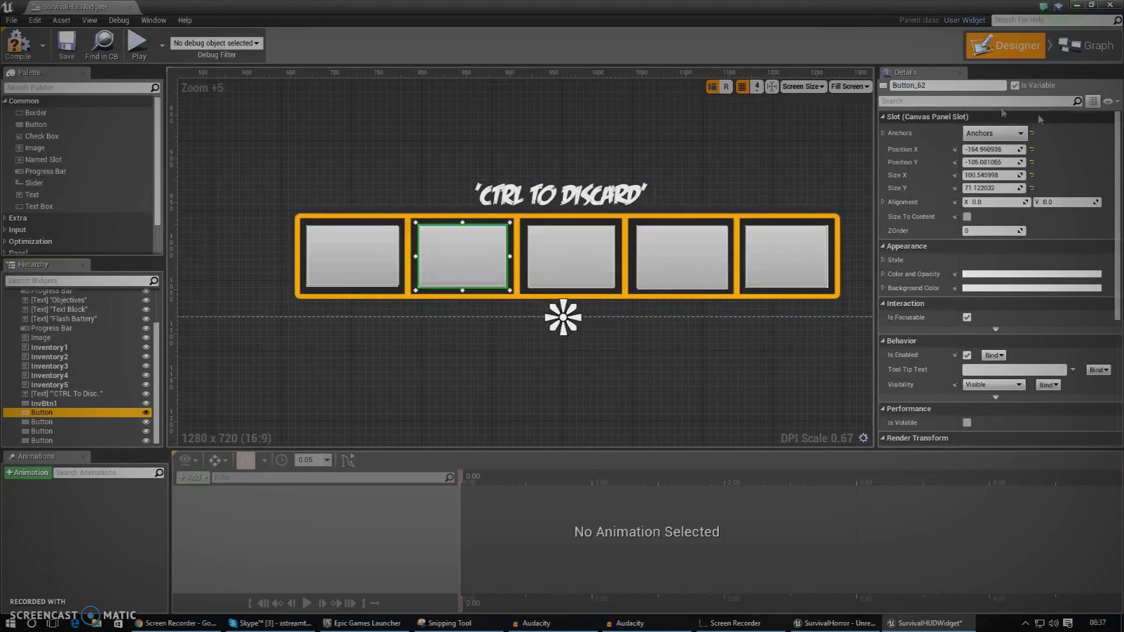
pyautogui.click(933, 86)
pyautogui.write('InvBtn1')
pyautogui.press('BackSpace')
pyautogui.write('2')
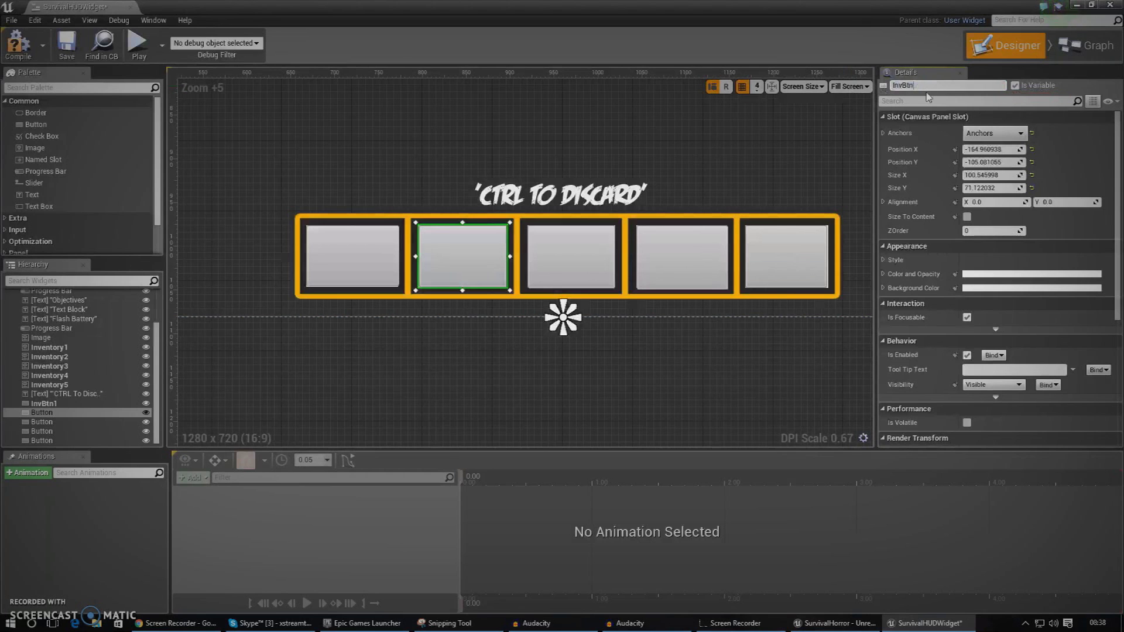
pyautogui.press('Return')
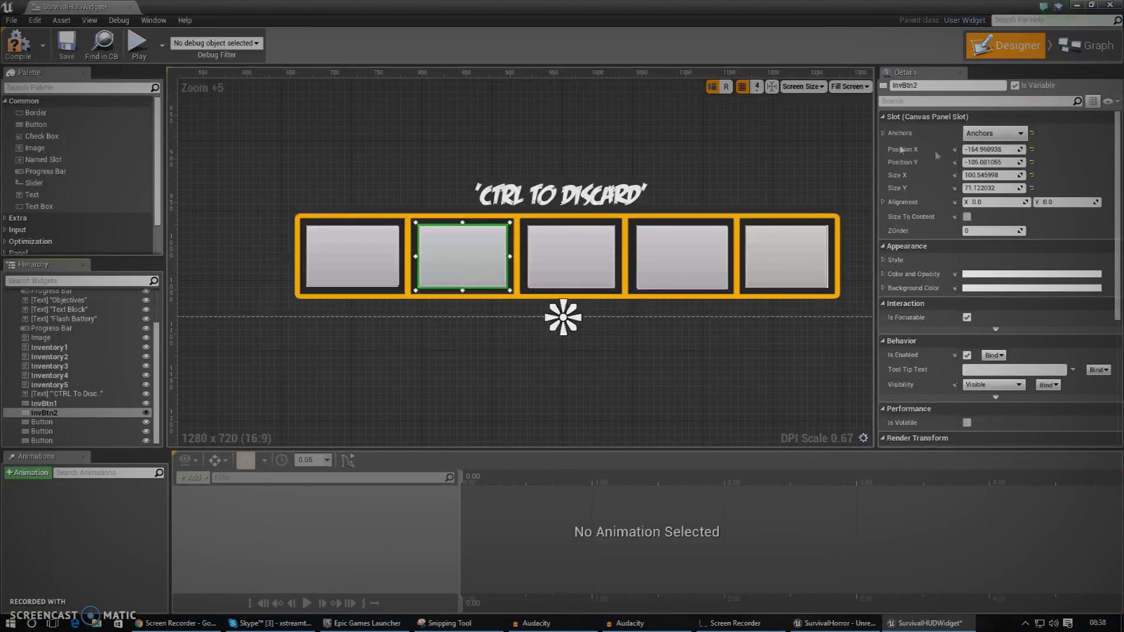
# Step: Rename the third and fourth slot buttons to InvBtn3 and InvBtn4
pyautogui.click(41, 421)
pyautogui.click(938, 85)
pyautogui.write('InvBtn1')
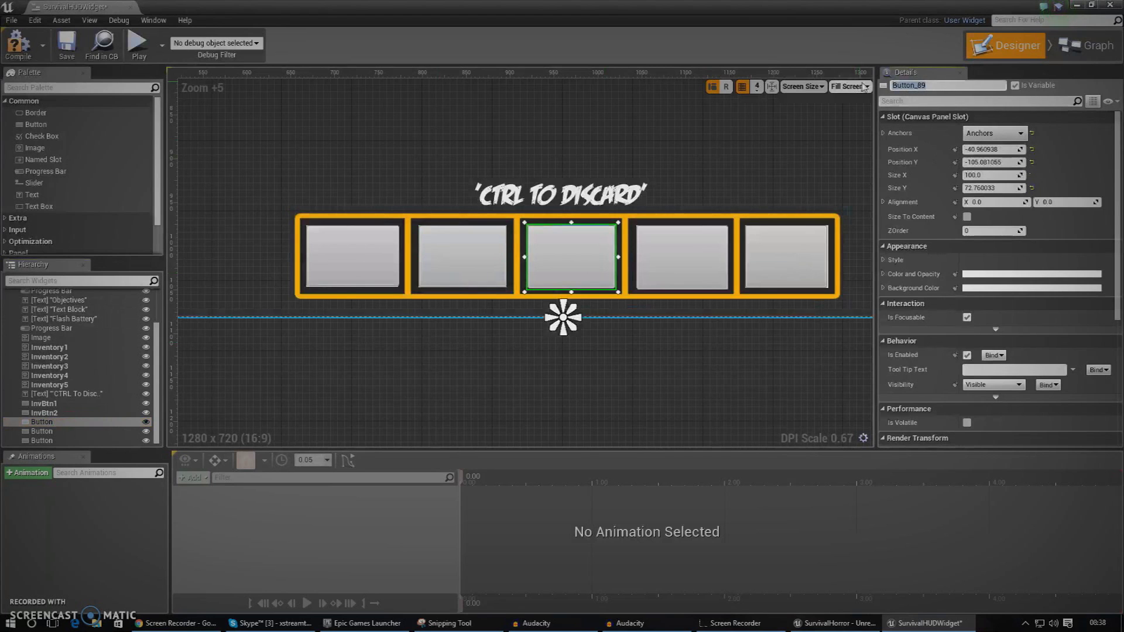
pyautogui.press('BackSpace')
pyautogui.write('3')
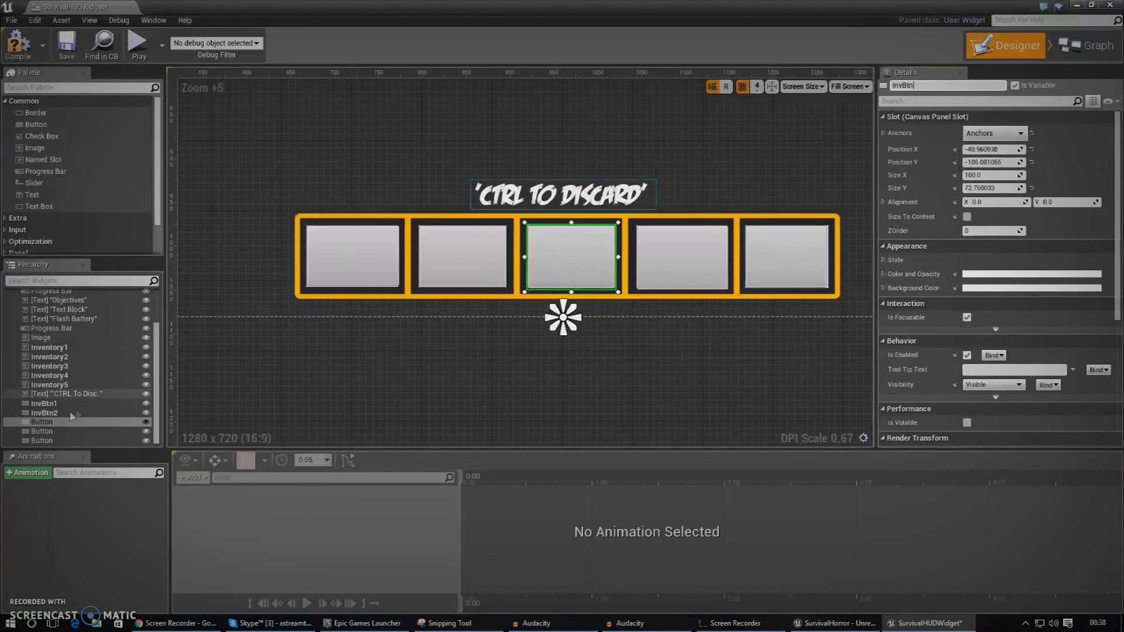
pyautogui.click(41, 431)
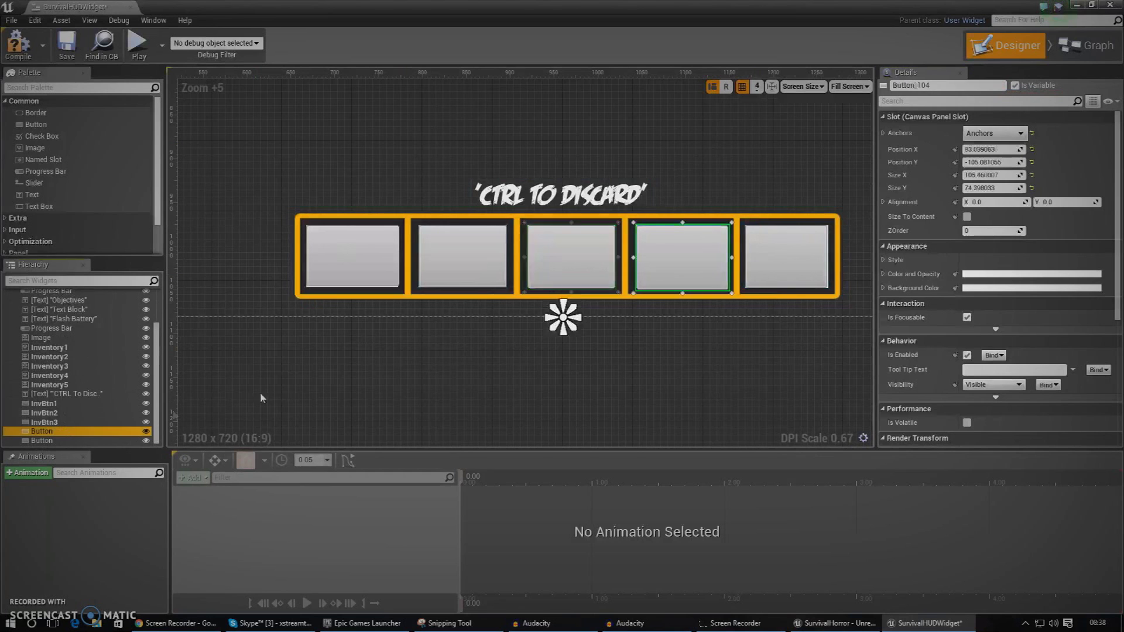
pyautogui.click(949, 85)
pyautogui.press('Home')
pyautogui.write('InvBtn1')
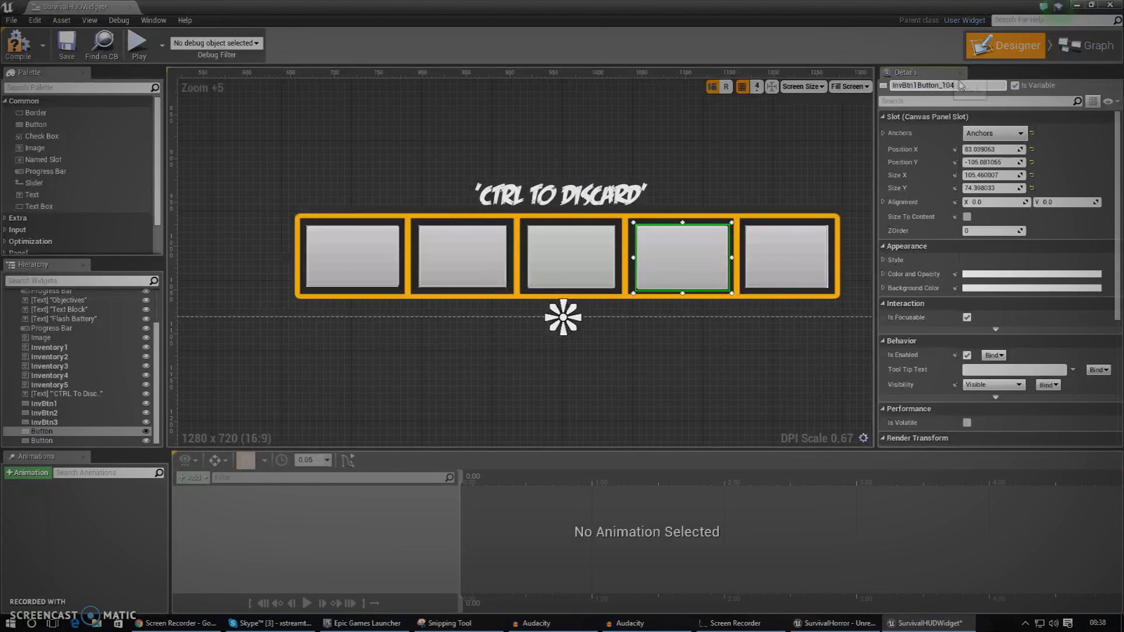
pyautogui.press('Delete')
pyautogui.press('Delete')
pyautogui.press('Delete')
pyautogui.press('Delete')
pyautogui.press('Delete')
pyautogui.press('Delete')
pyautogui.press('Delete')
pyautogui.press('Delete')
pyautogui.press('Delete')
pyautogui.press('Delete')
pyautogui.press('BackSpace')
pyautogui.write('4')
pyautogui.press('Return')
# Step: Rename the fifth slot button to InvBtn5
pyautogui.click(97, 441)
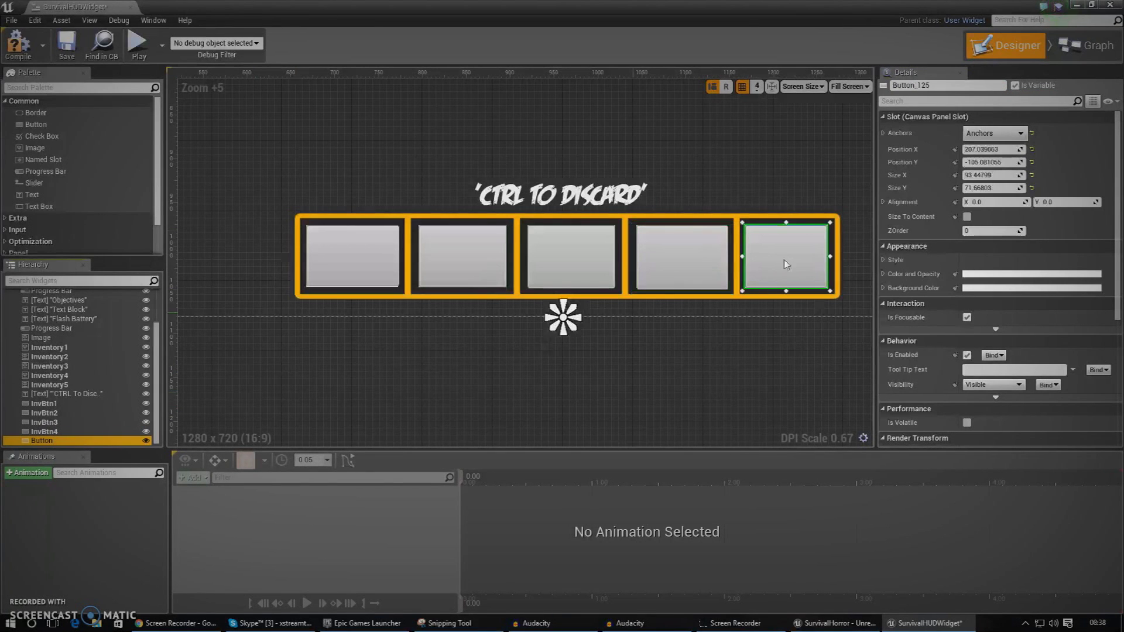
pyautogui.click(943, 84)
pyautogui.write('InvBtn1')
pyautogui.press('BackSpace')
pyautogui.write('5')
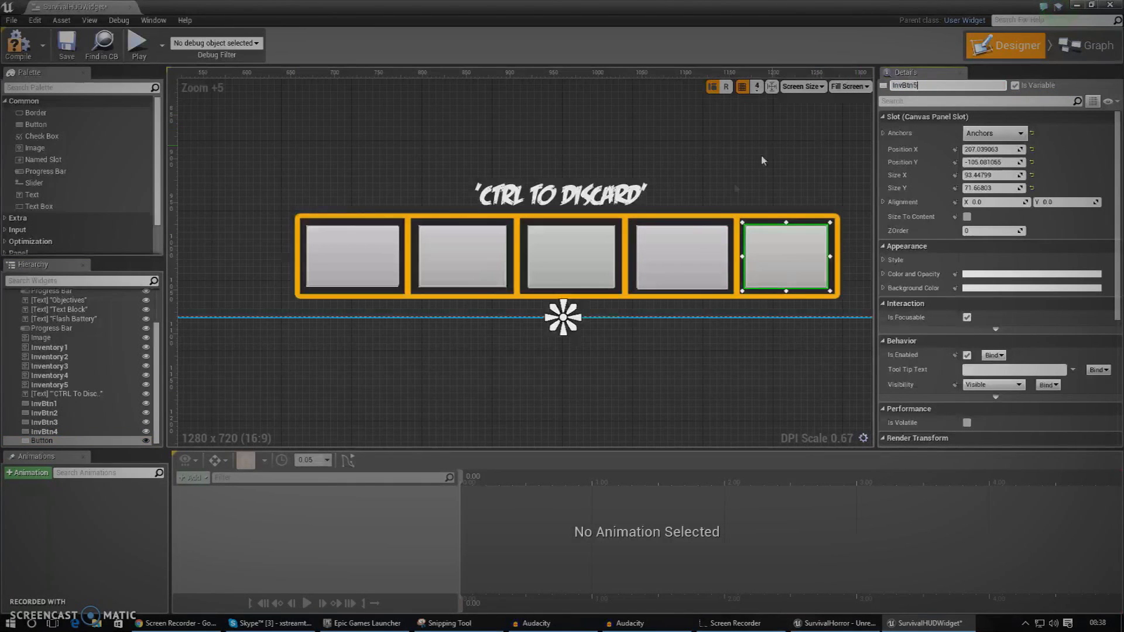